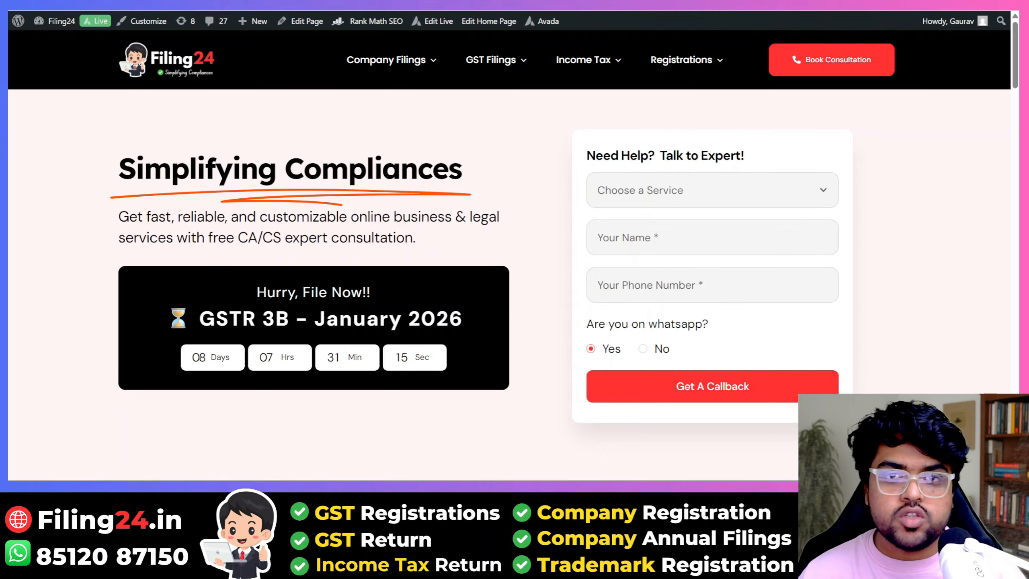
Step: Leave Filing24 by opening a new blank browser tab
key("ctrl+t")
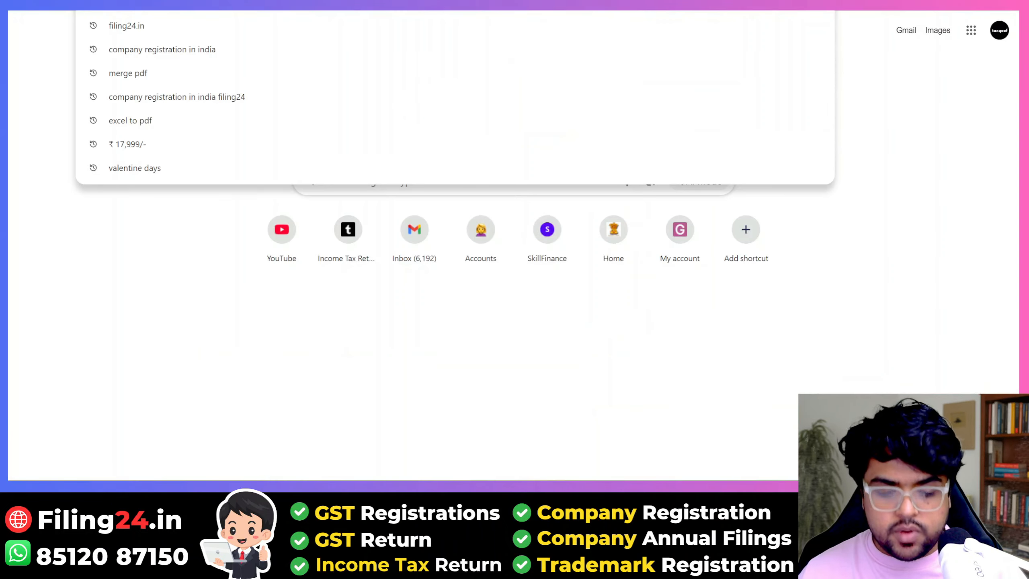
Step: Go to gst.gov.in and log in to the taxpayer account with credentials and captcha
type("gst")
key("Return")
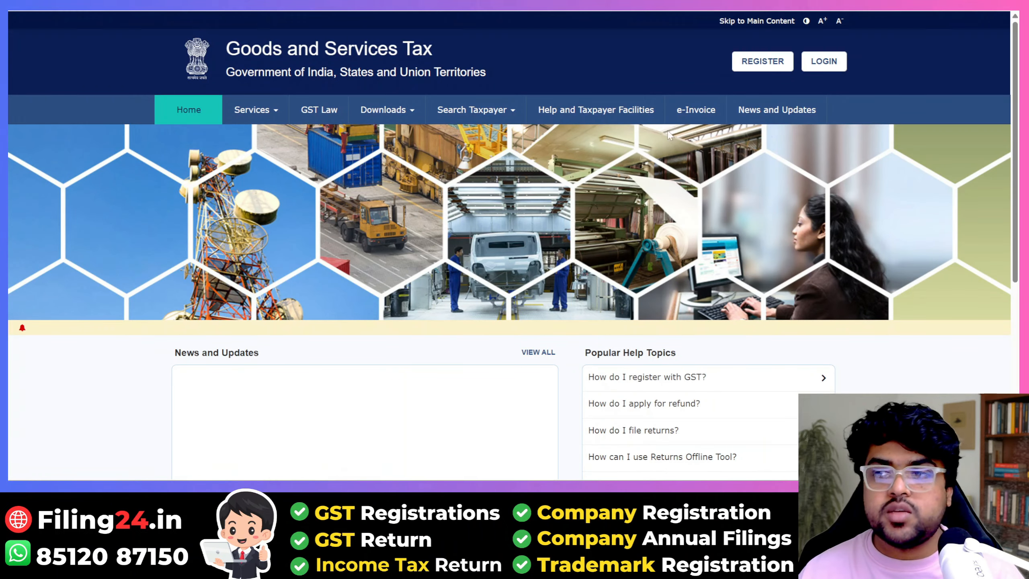
left_click(809, 59)
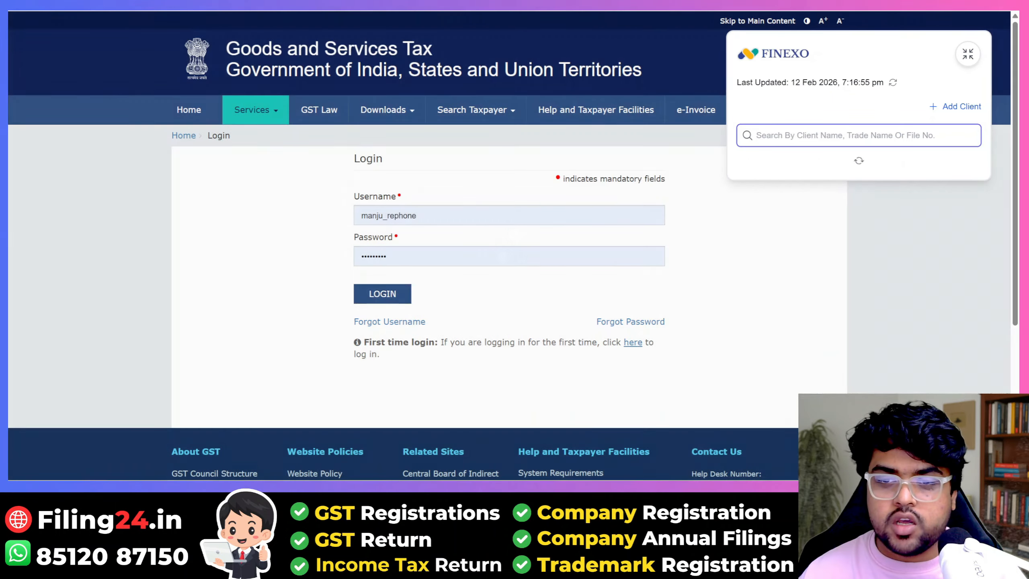
left_click(441, 291)
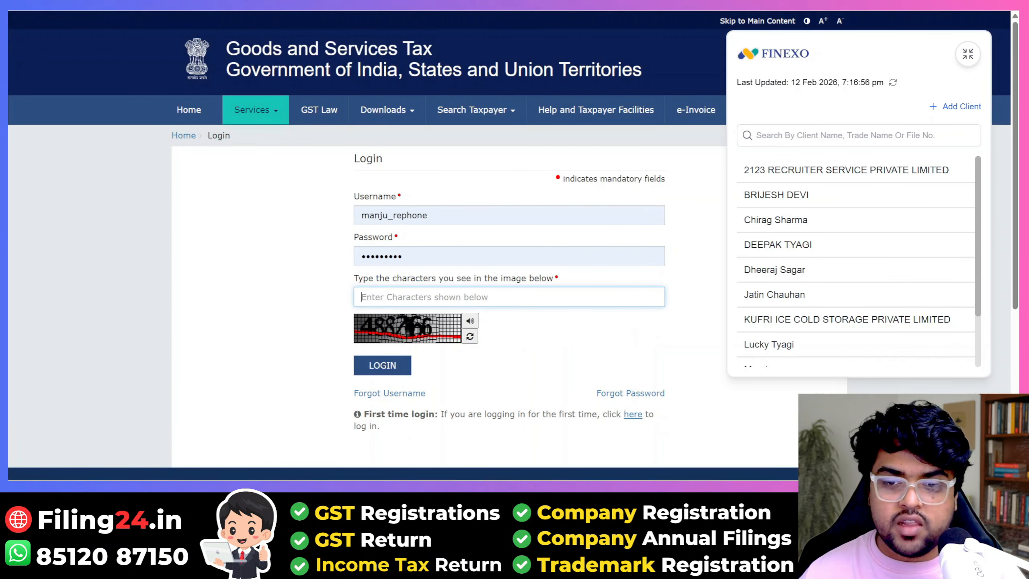
type("488266")
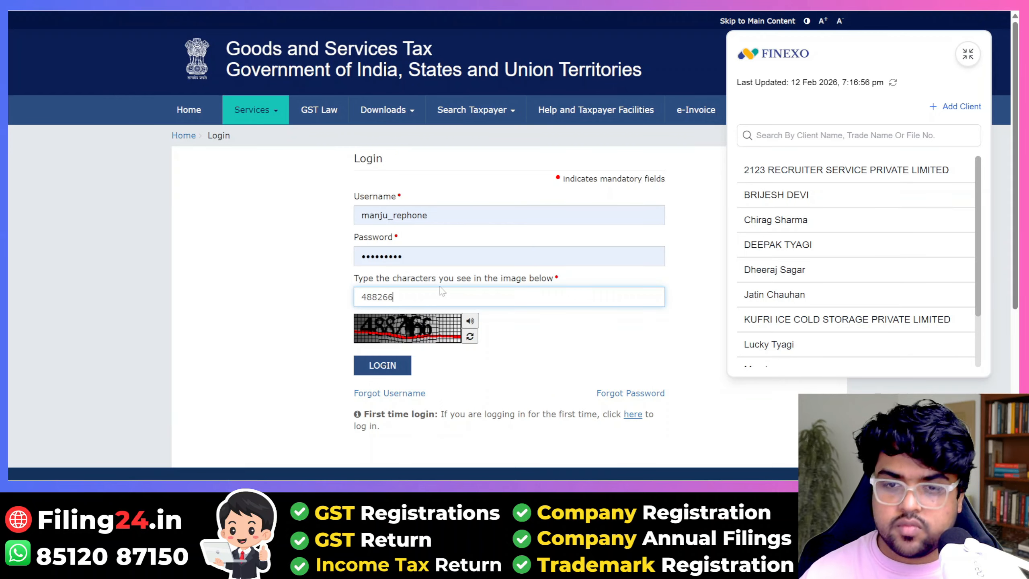
left_click(400, 363)
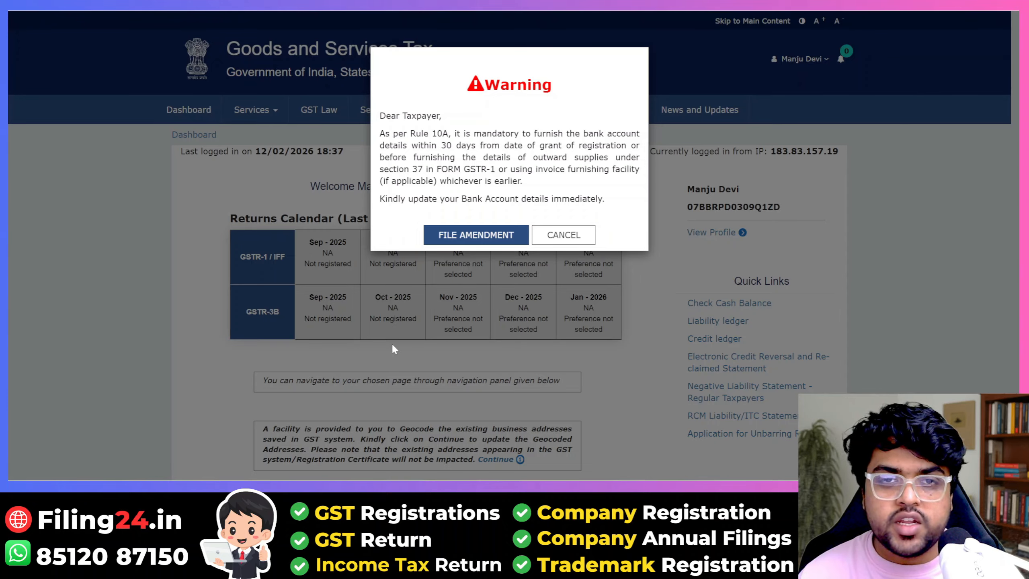
Step: Start the non-core amendment from the Rule 10A warning and open its Bank Accounts section
left_click(492, 234)
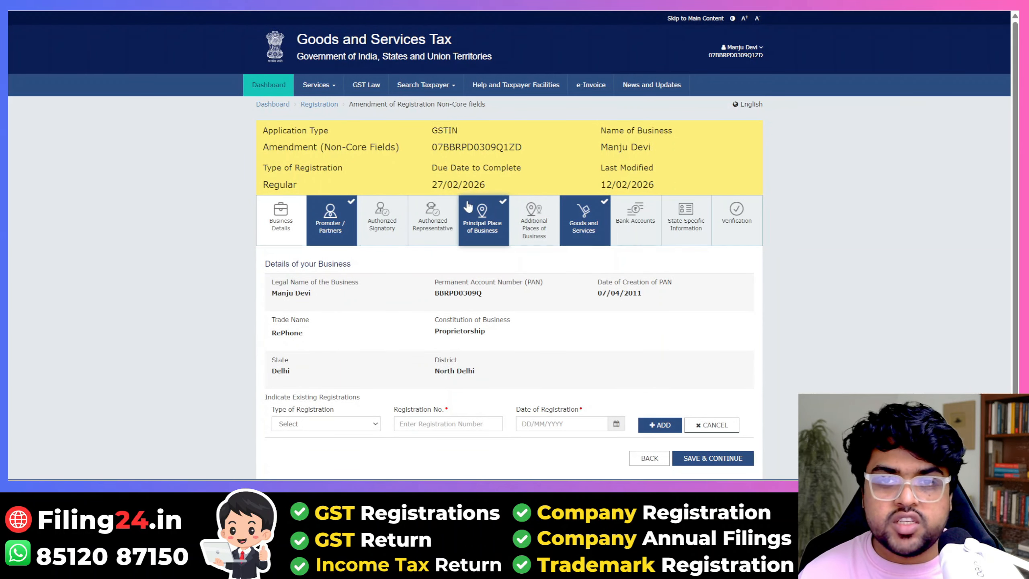
mouse_move(325, 97)
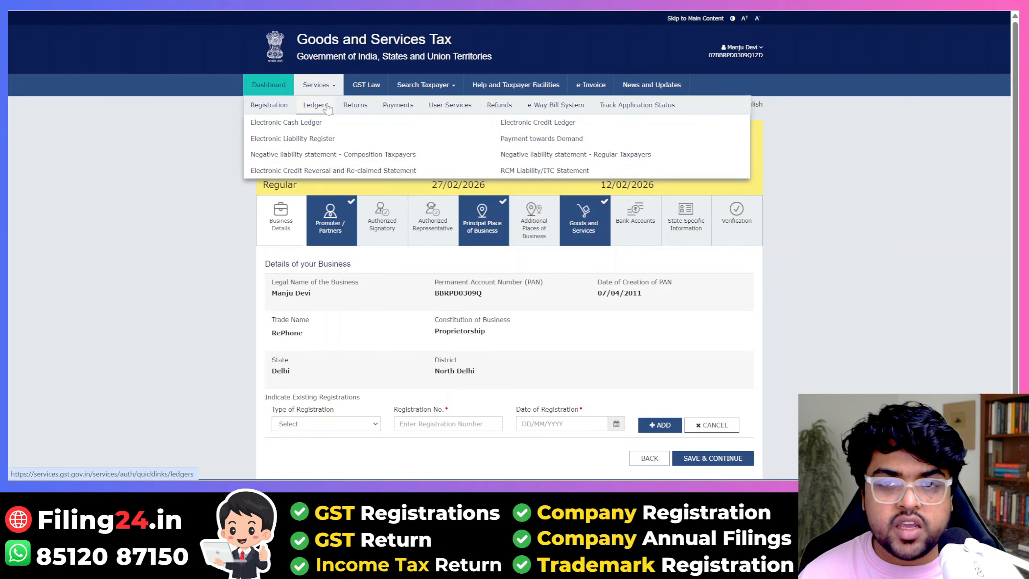
mouse_move(269, 106)
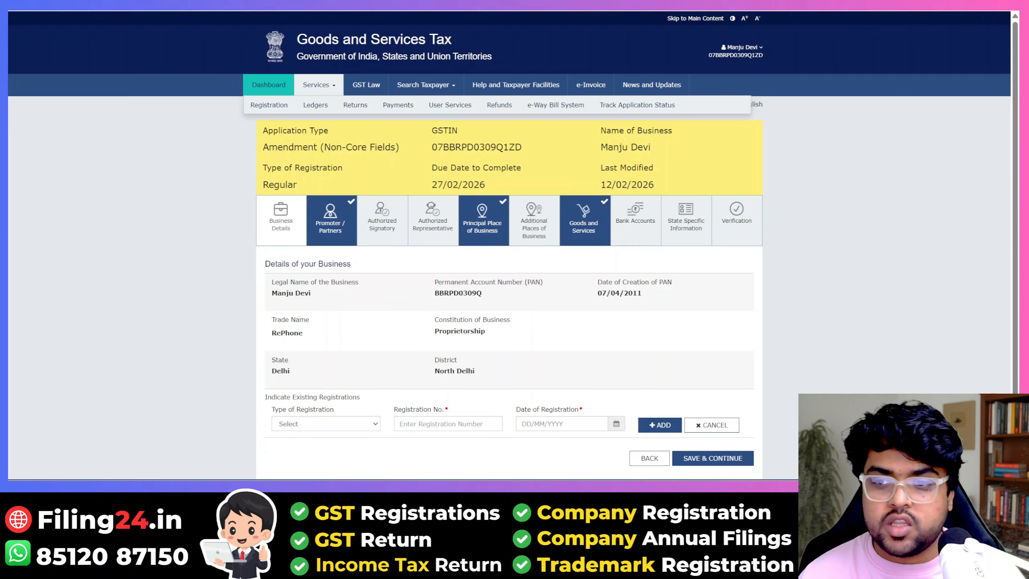
left_click(651, 223)
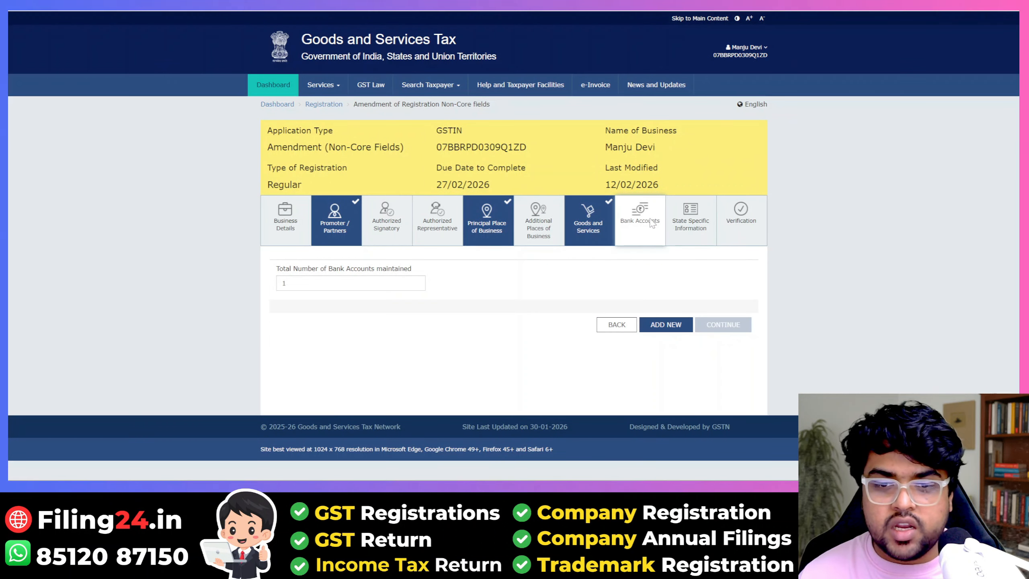
Step: Add a new bank account entry and look over the blank Details of Bank Account form
left_click(295, 284)
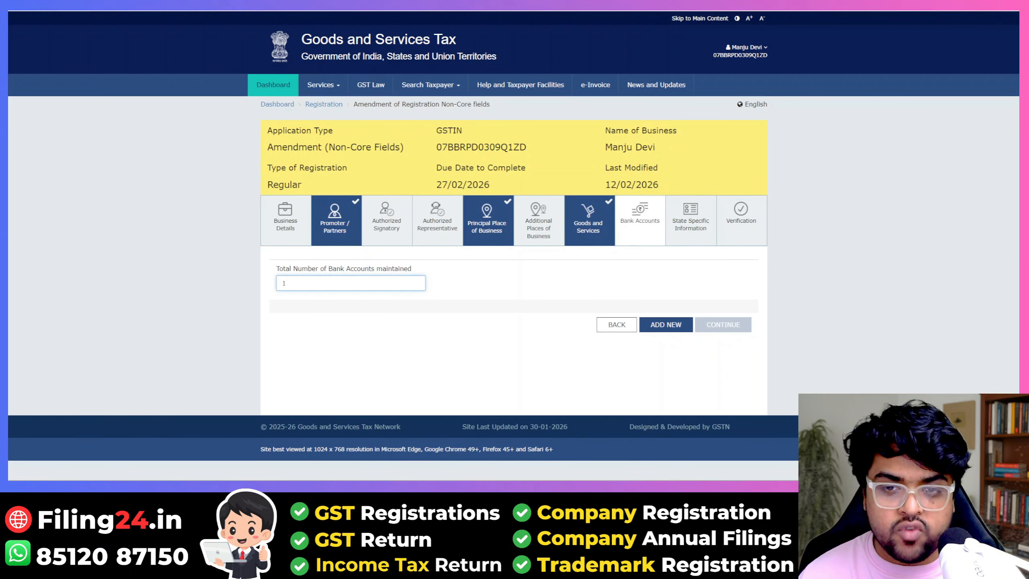
left_click(688, 325)
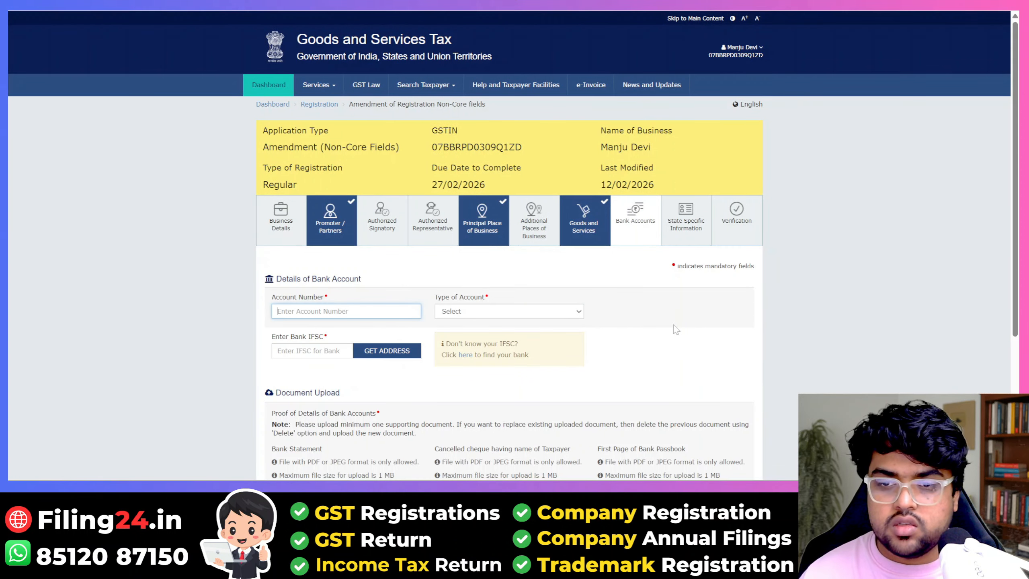
scroll(510, 312, "down", 1)
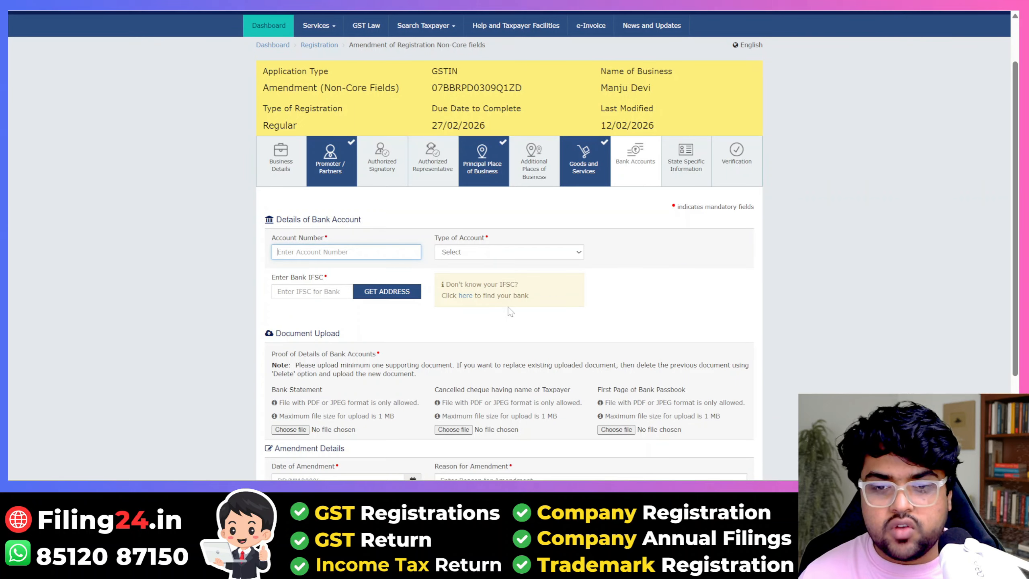
scroll(510, 312, "down", 3)
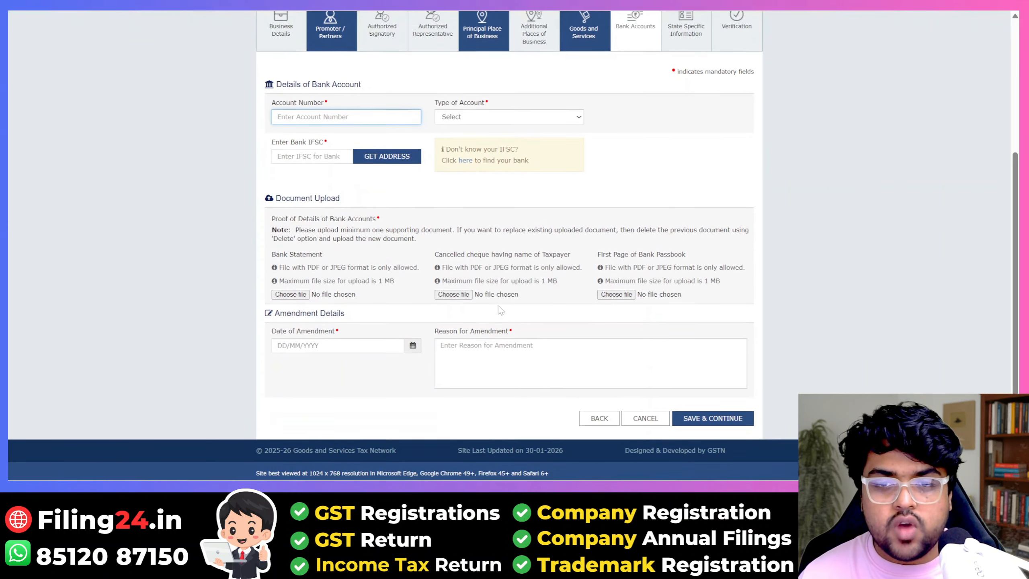
scroll(501, 310, "up", 1)
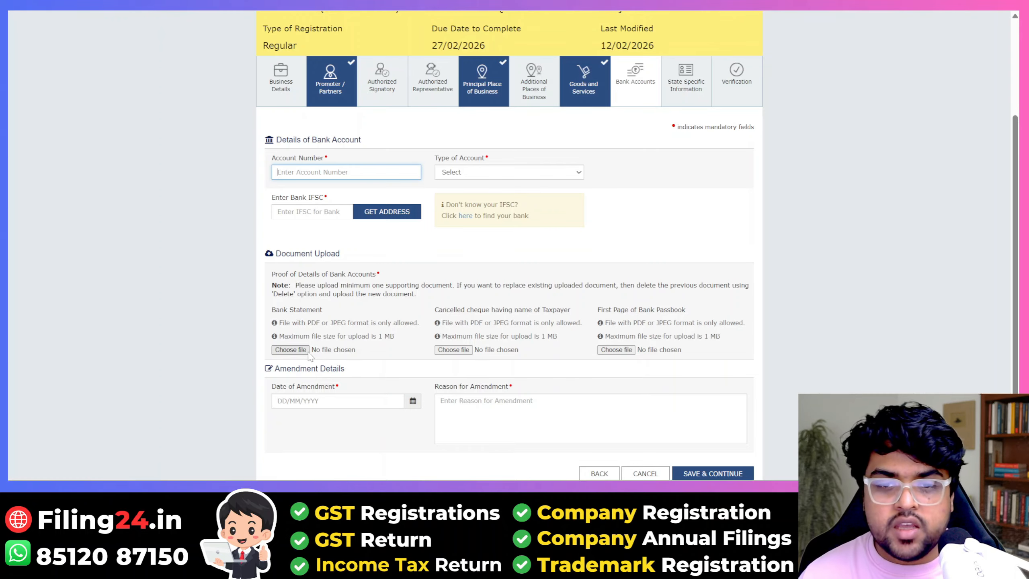
Step: Upload the cancelled cheque as proof and enter the account number and IFSC
left_click(465, 350)
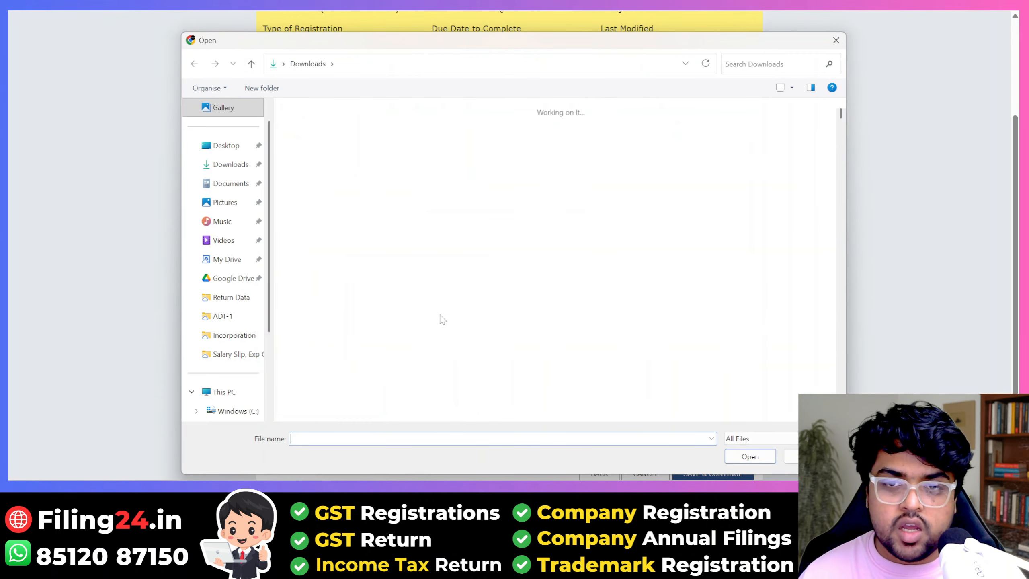
double_click(348, 195)
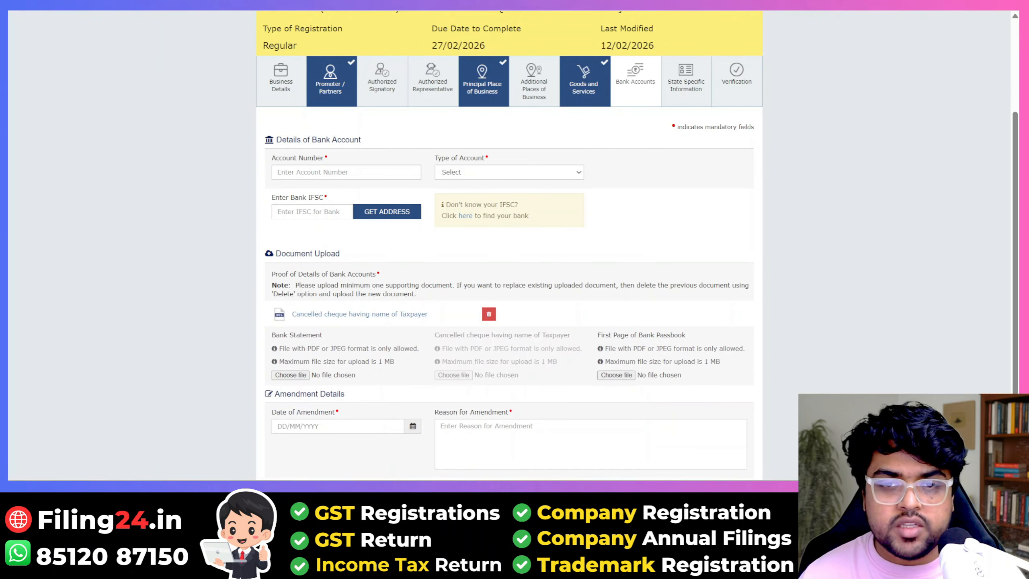
left_click(346, 172)
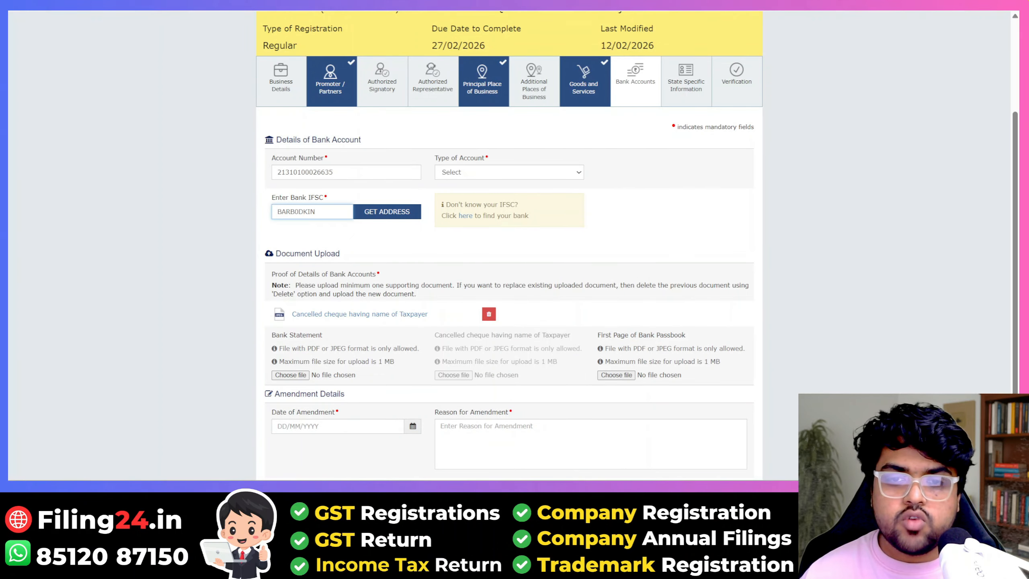
left_click(347, 172)
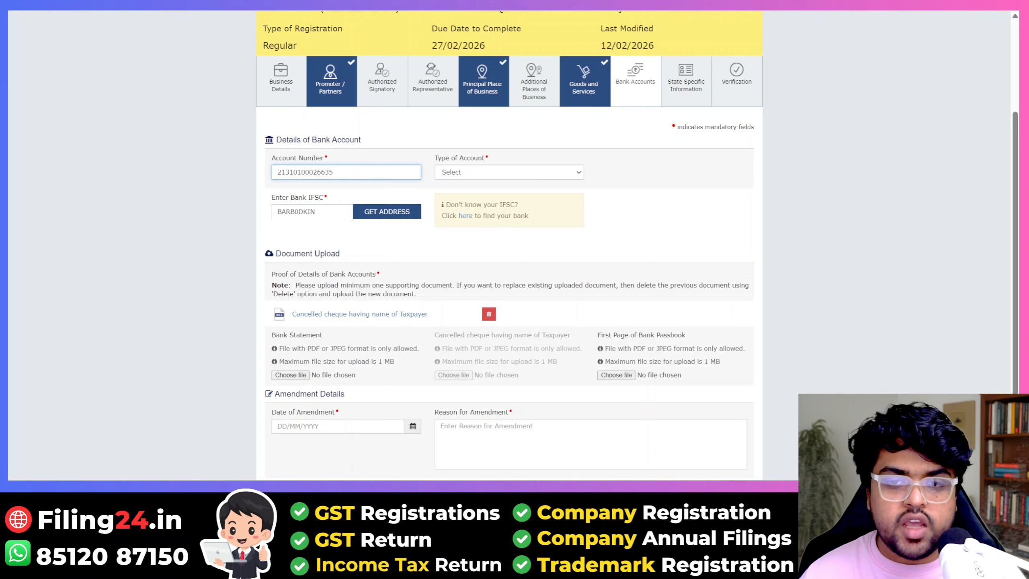
Step: Choose Savings Account, fetch the Bank of Baroda branch from the IFSC, and validate the details
left_click(464, 173)
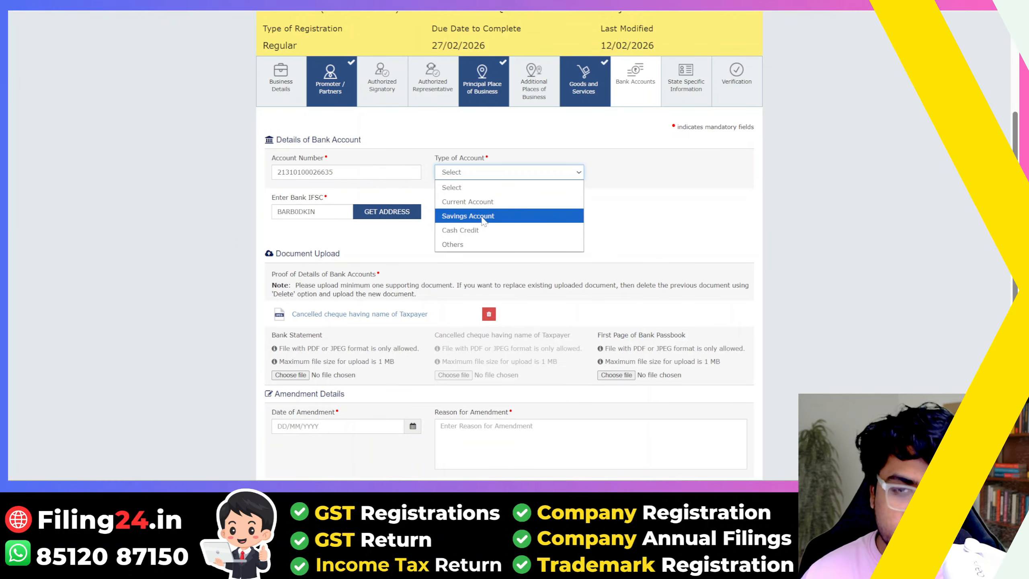
left_click(467, 215)
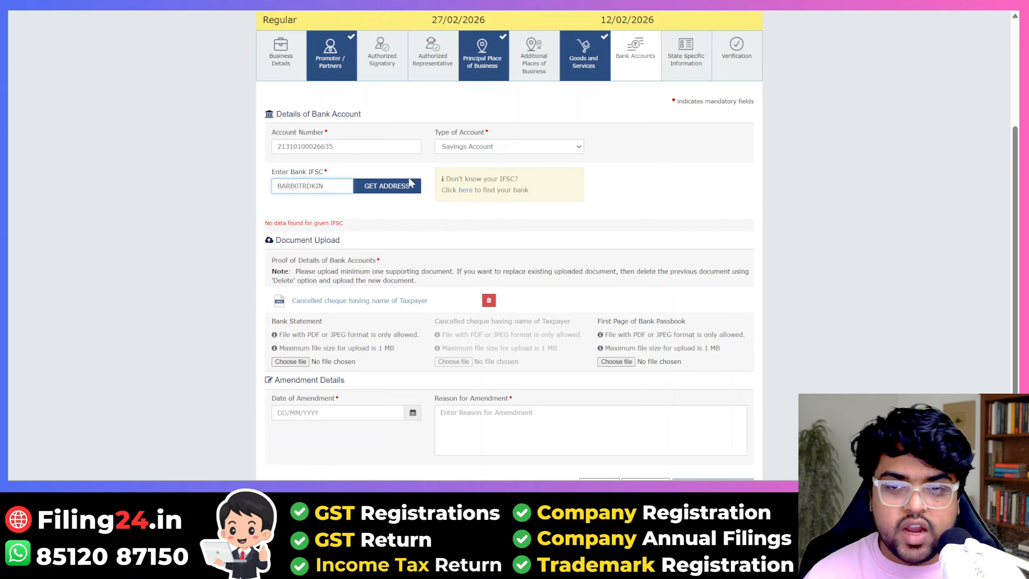
left_click(403, 189)
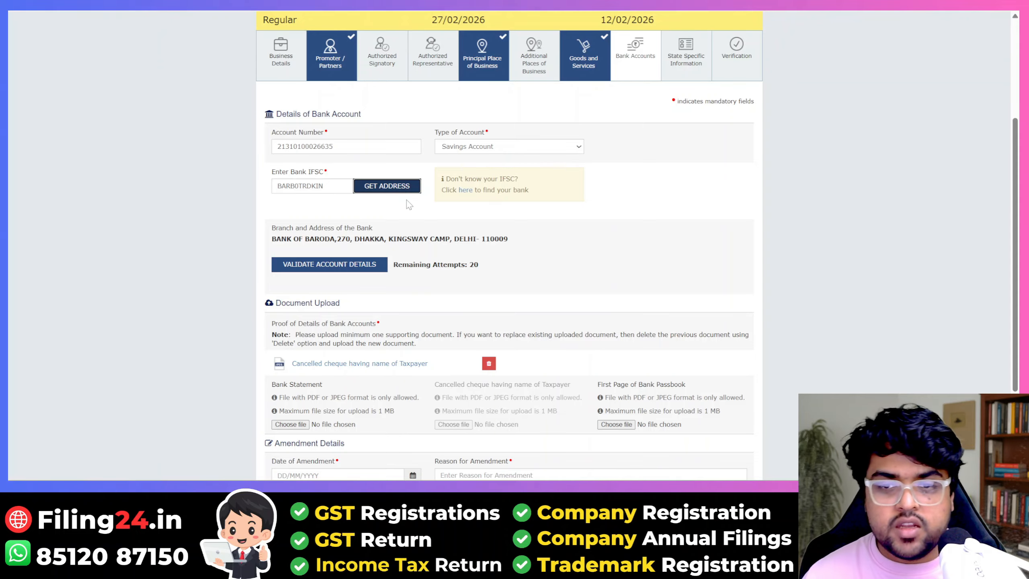
left_click(319, 267)
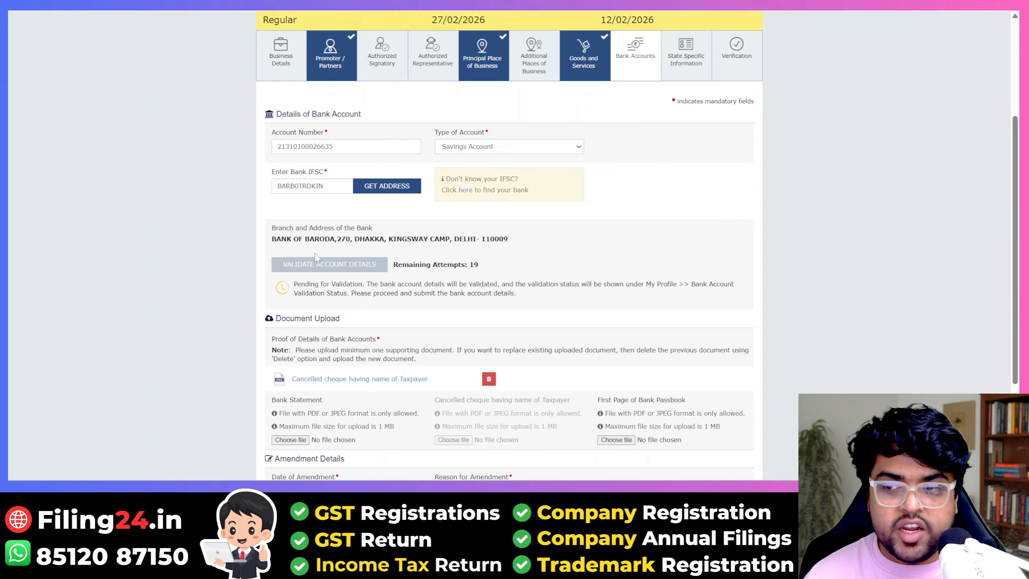
scroll(317, 257, "down", 4)
Step: Set amendment date 12/02/2026 and reason 'Bank Account Update', then save the account
left_click(413, 341)
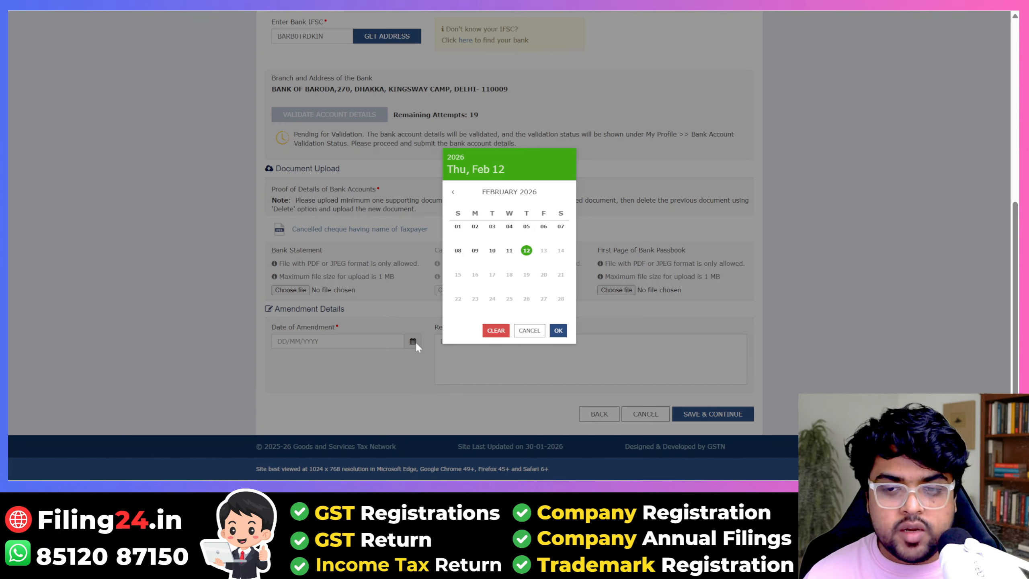
left_click(527, 250)
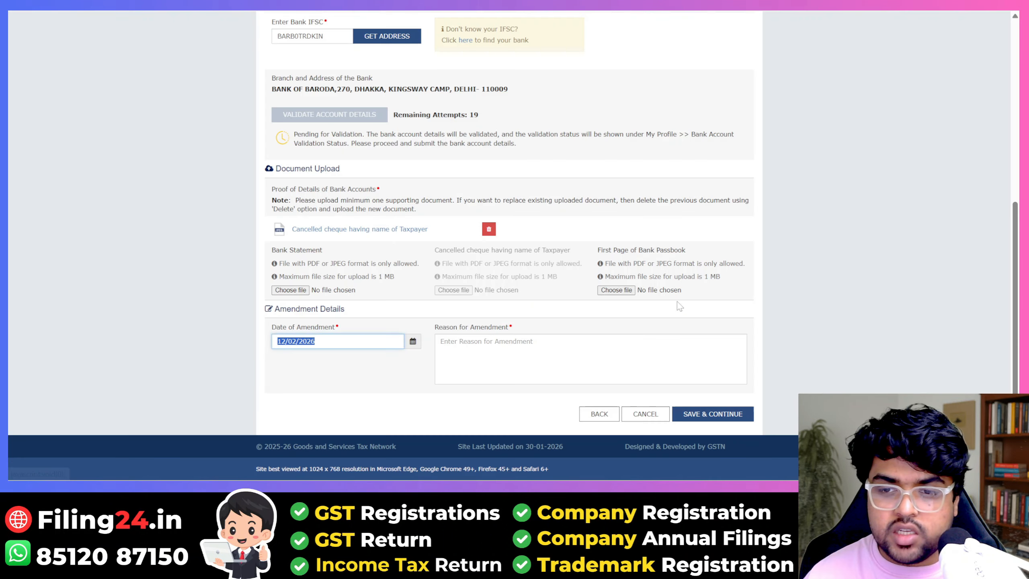
left_click(649, 350)
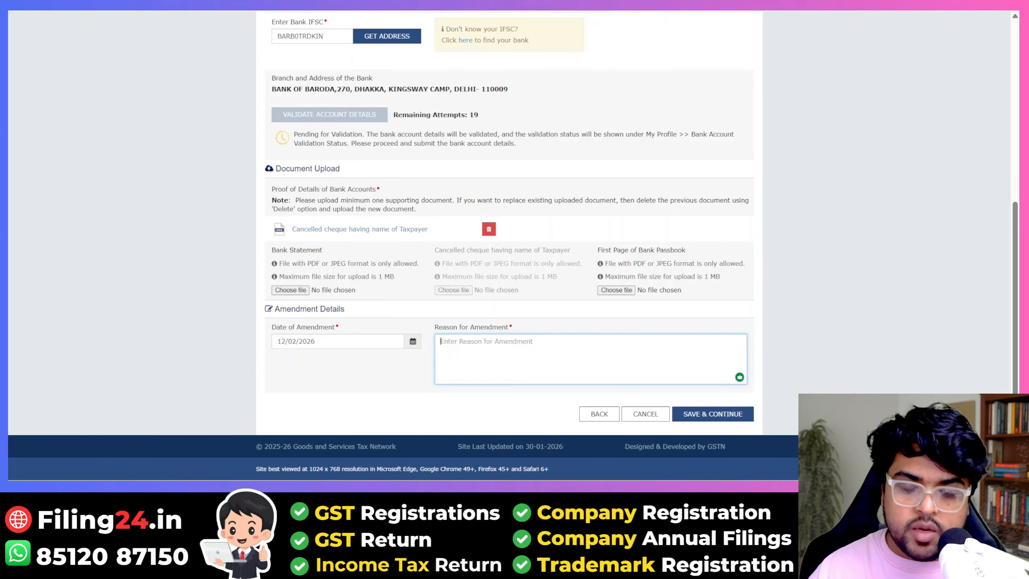
type("bANK")
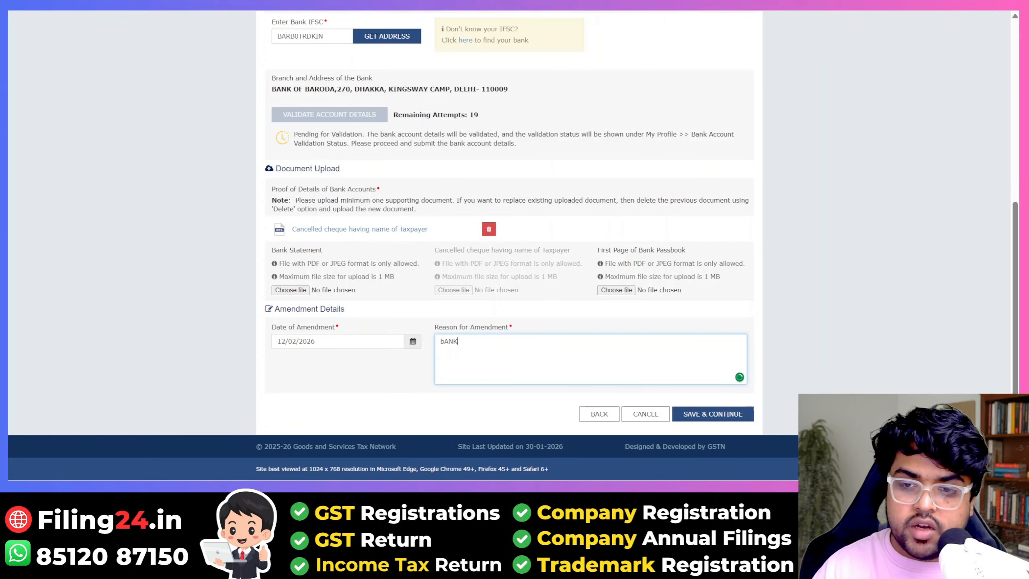
key("BackSpace")
key("BackSpace")
key("BackSpace")
key("BackSpace")
key("Caps_Lock")
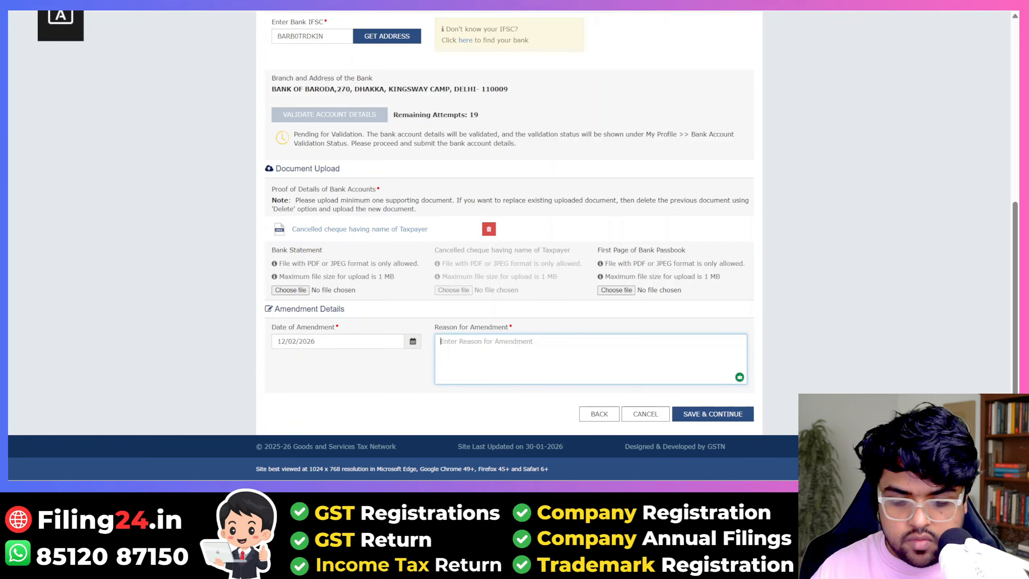
type("Bank Acco")
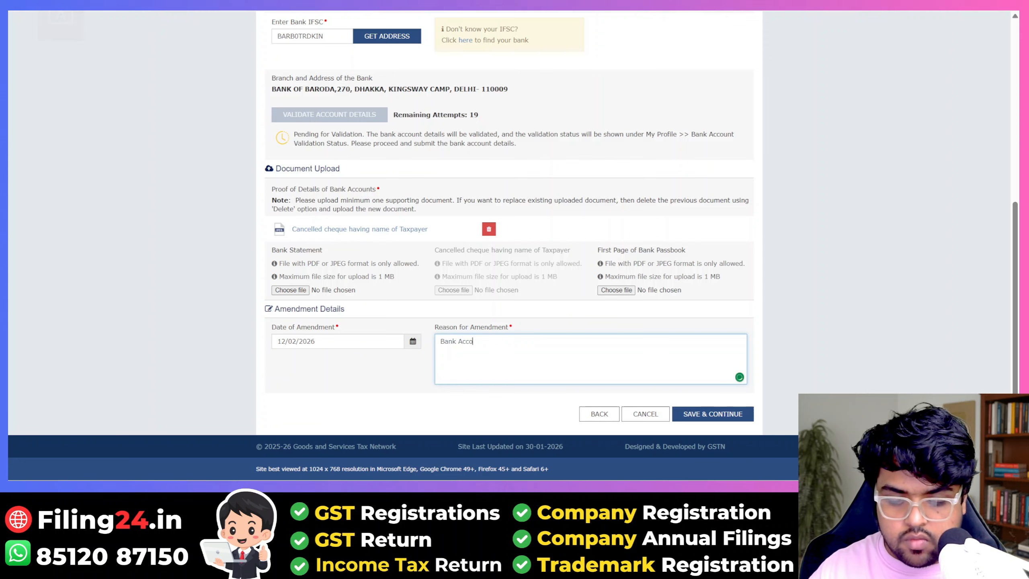
type("unt Update")
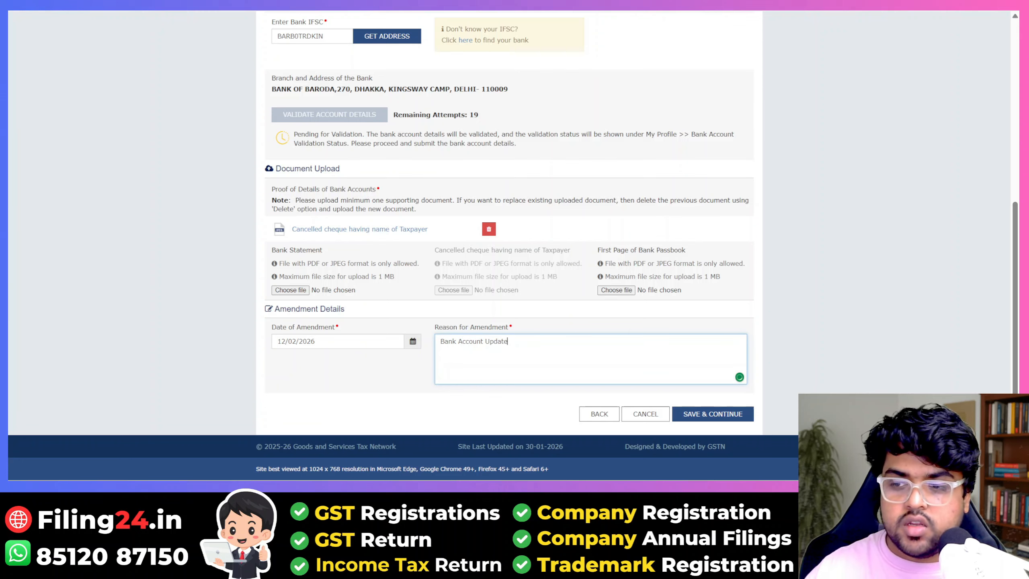
left_click(715, 414)
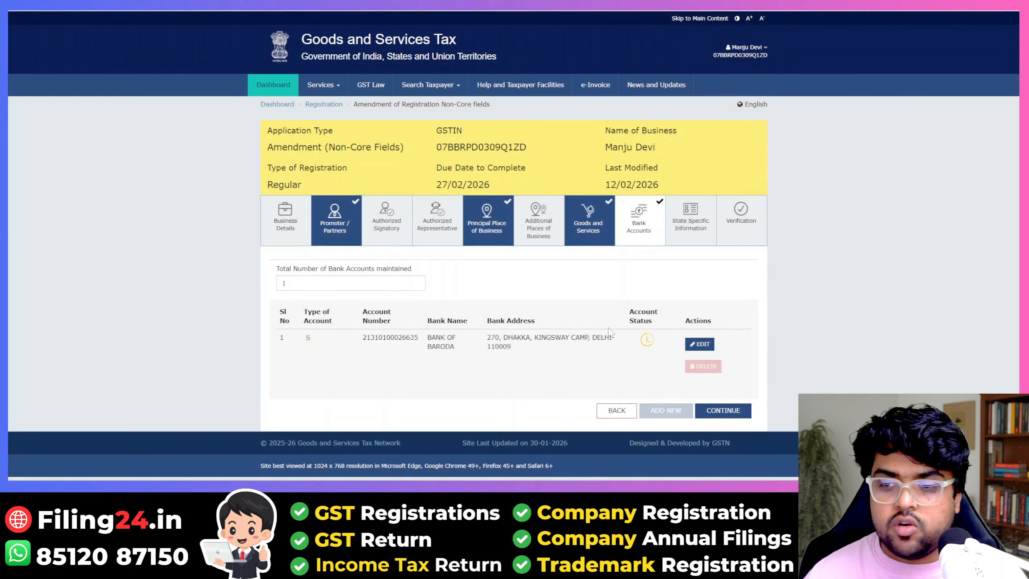
Step: In Verification, tick the declaration and select the proprietor as authorised signatory
left_click(723, 410)
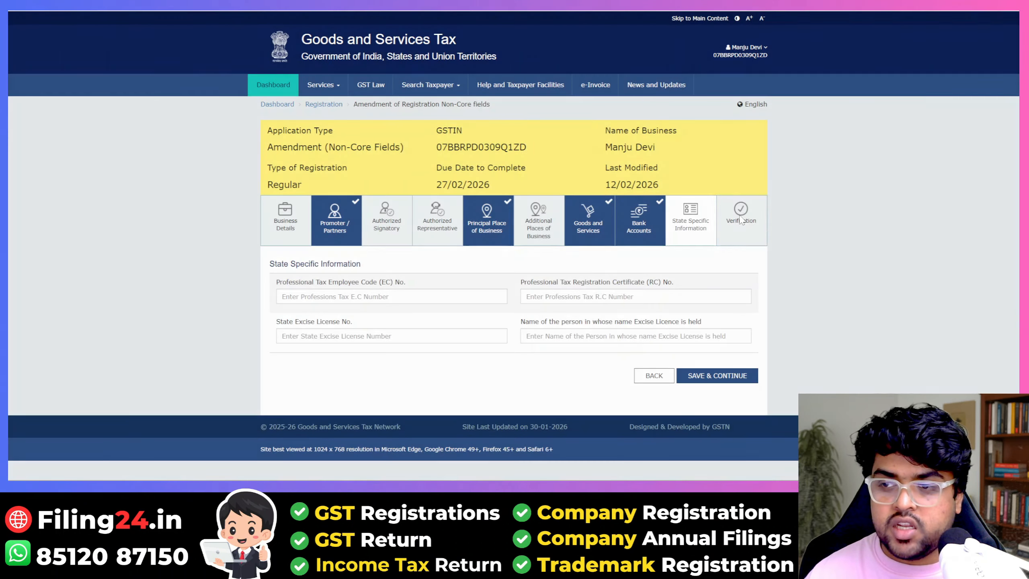
left_click(741, 220)
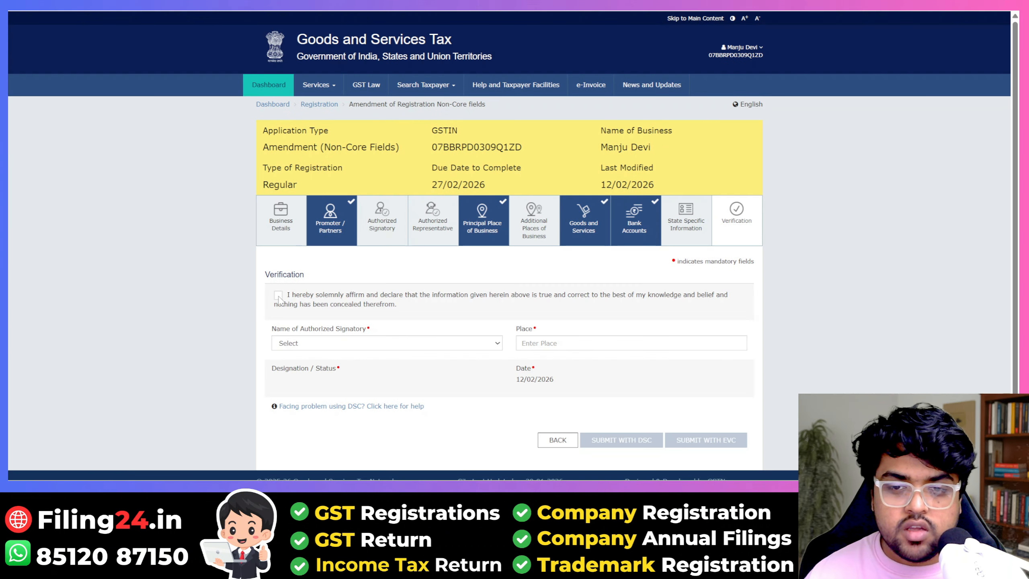
left_click(279, 296)
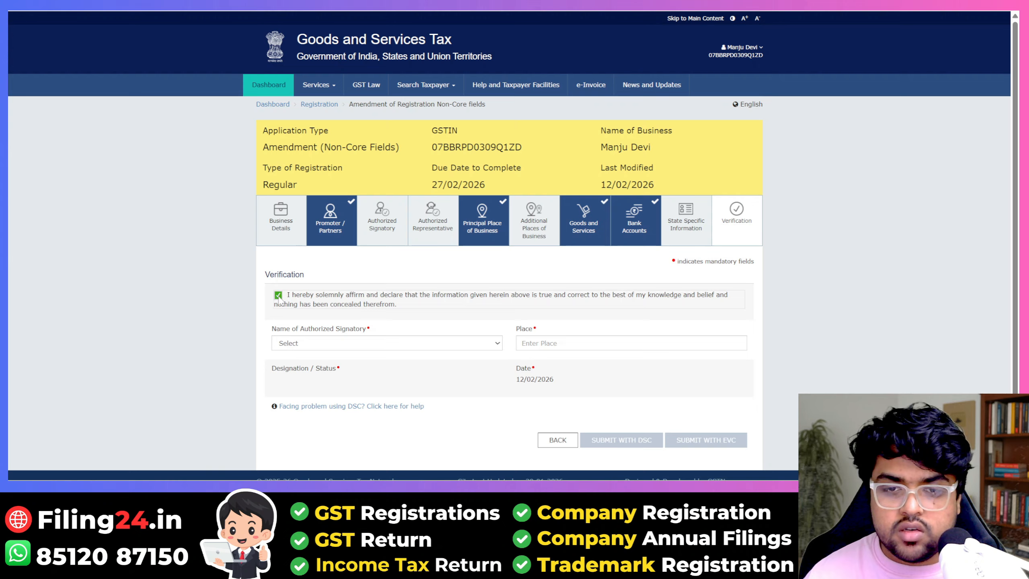
left_click(303, 342)
left_click(320, 376)
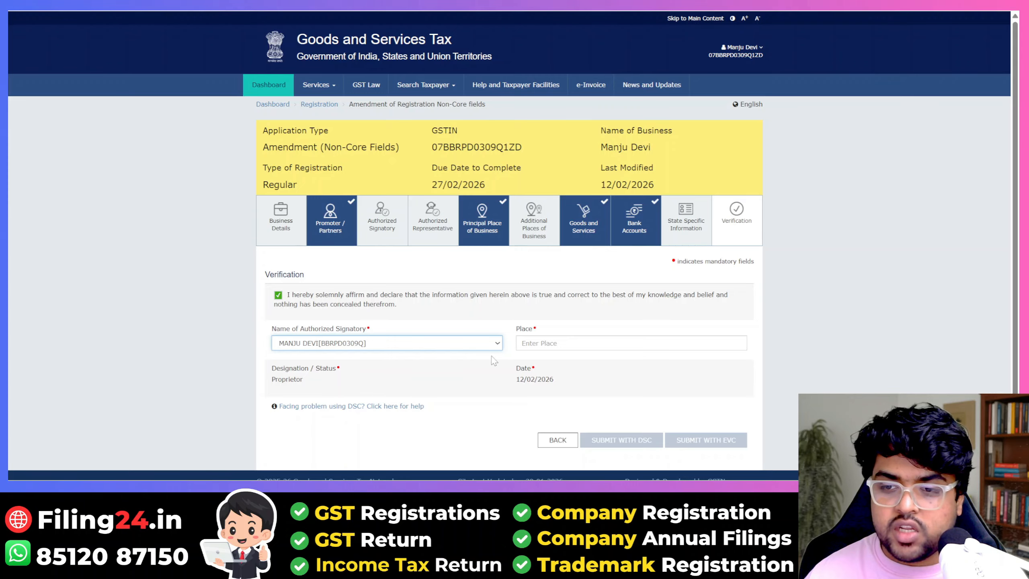
Step: Enter Delhi as place of verification and submit the amendment with EVC and OTP
left_click(543, 343)
type("Delhi")
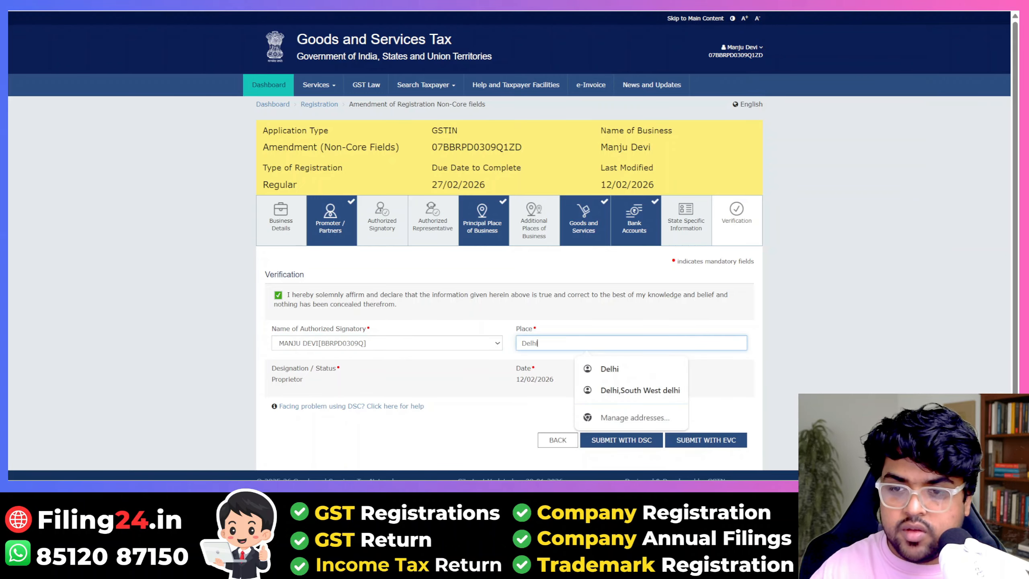
left_click(858, 368)
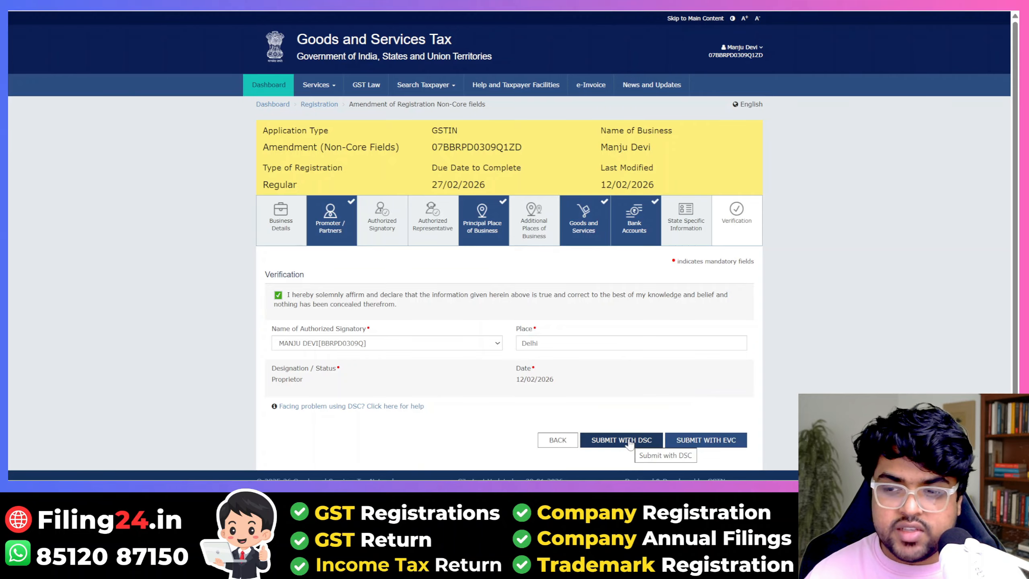
left_click(712, 450)
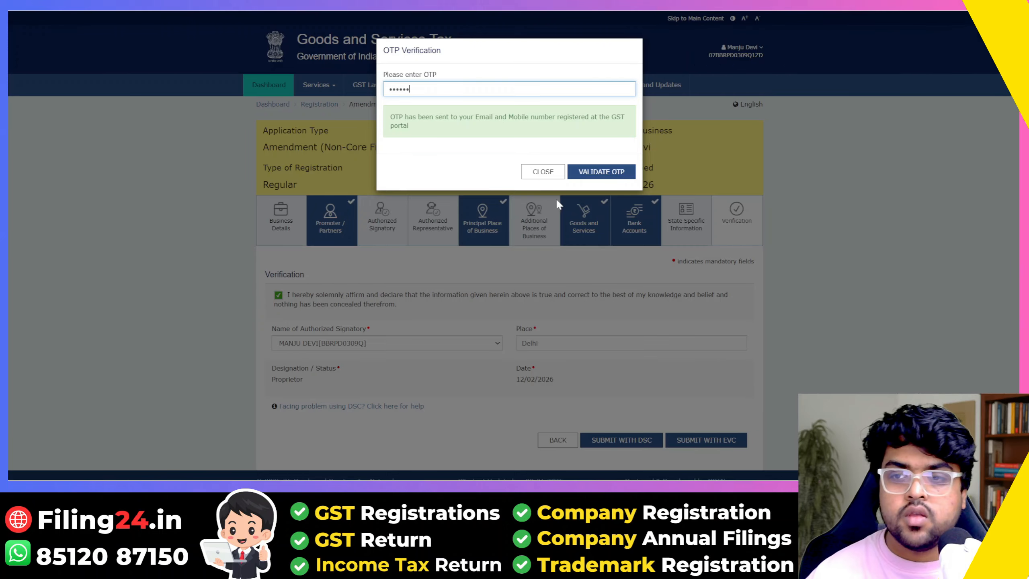
left_click(612, 173)
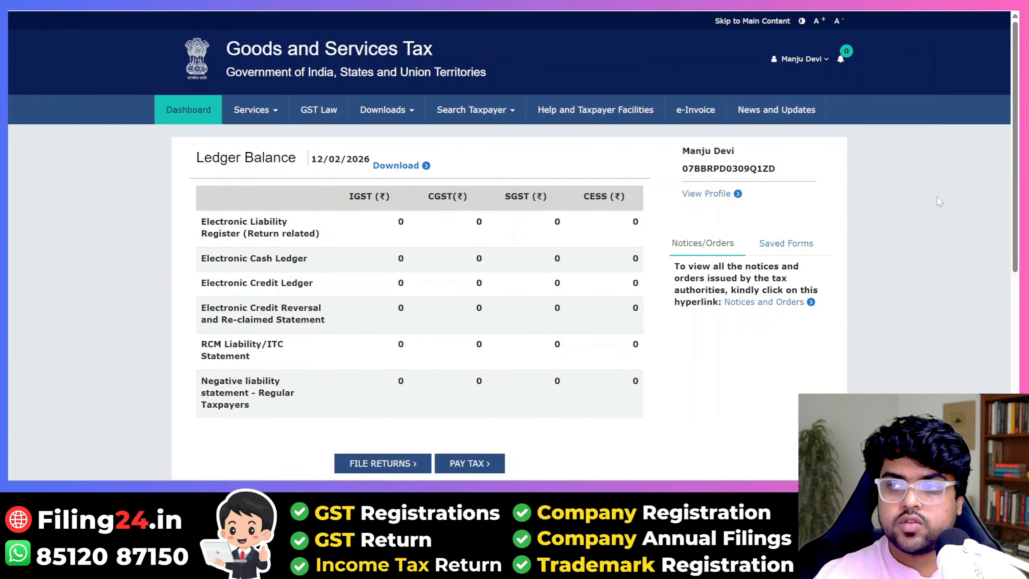
Step: Go to My Profile > Bank Account Status and check the Bank of Baroda account's pending status
left_click(810, 64)
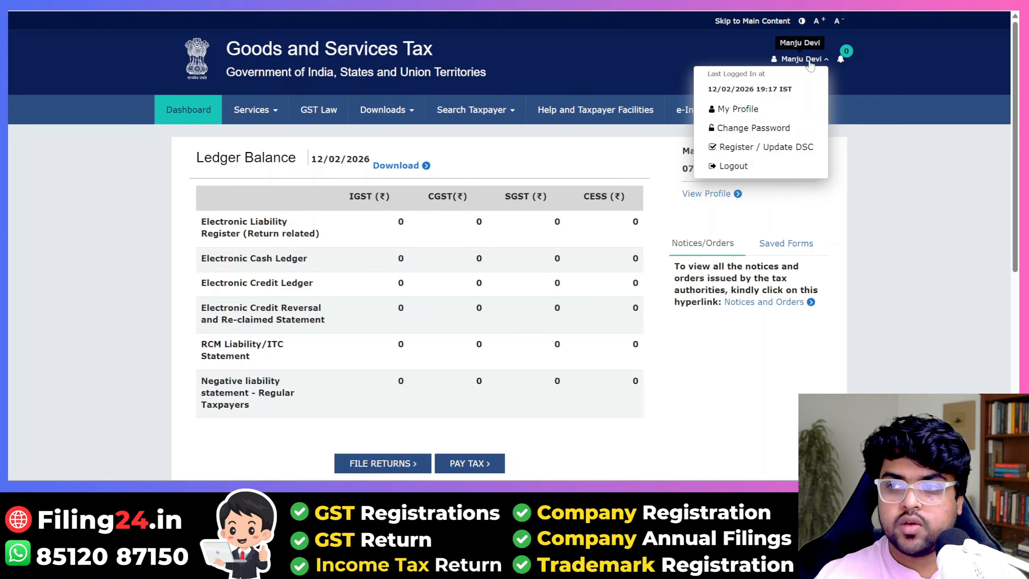
left_click(738, 110)
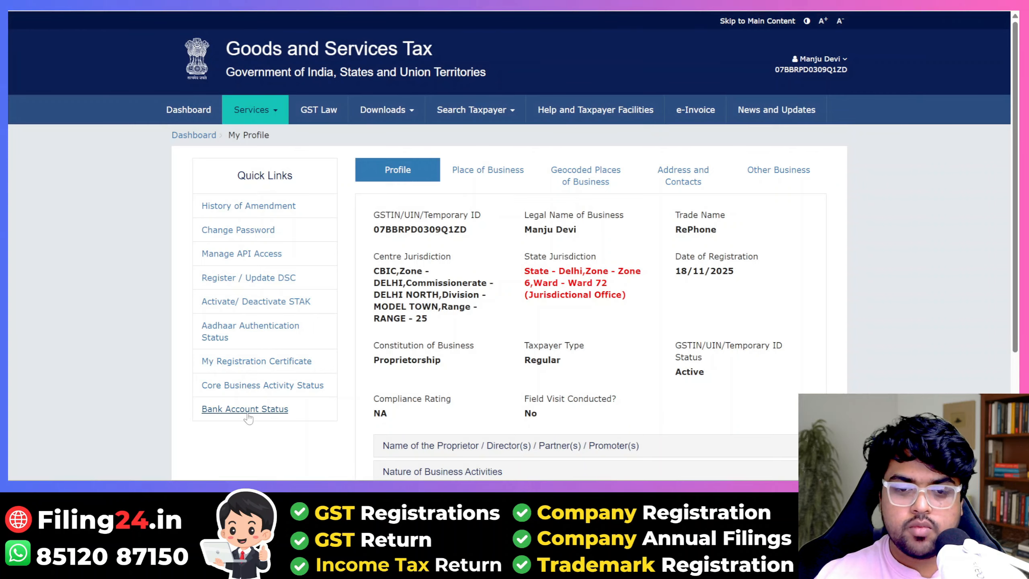
left_click(248, 414)
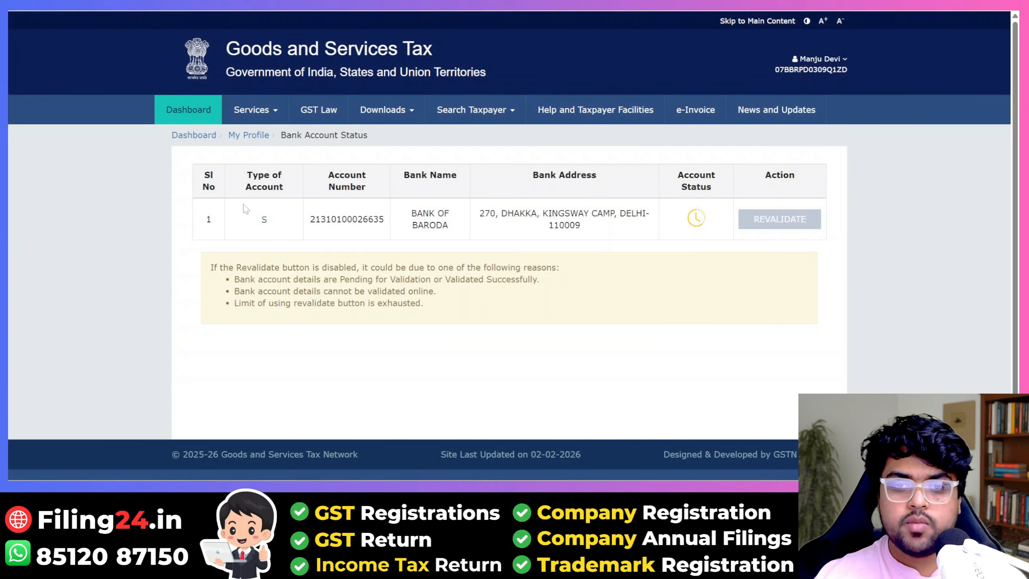
mouse_move(713, 227)
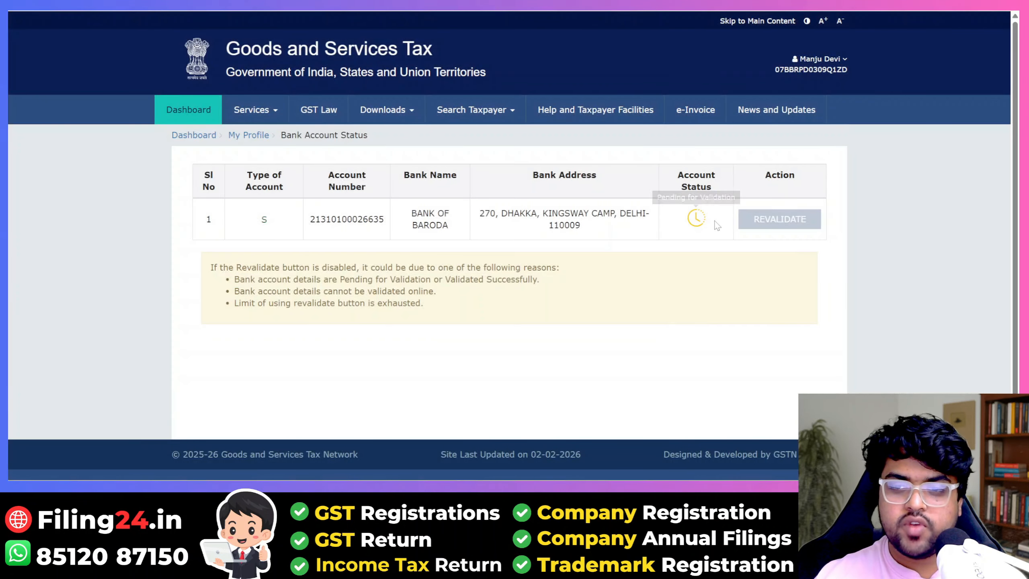